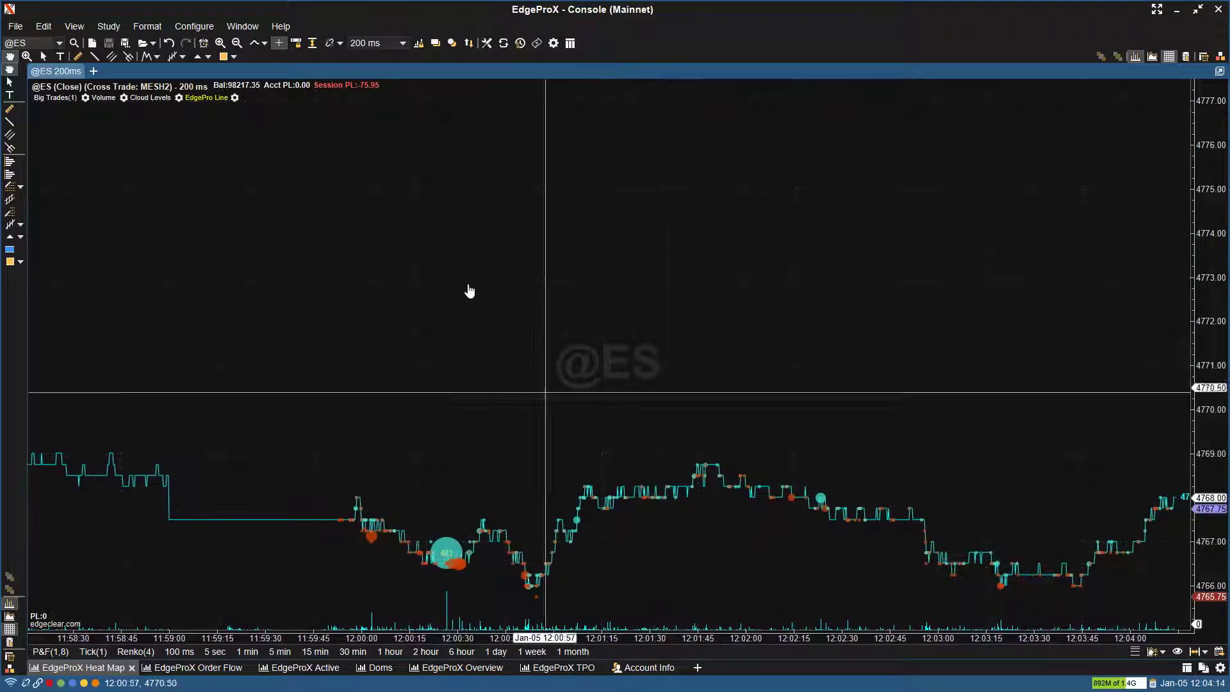
Switch the ES chart to a bar style and set its interval to 100 ms.
click(264, 42)
click(279, 68)
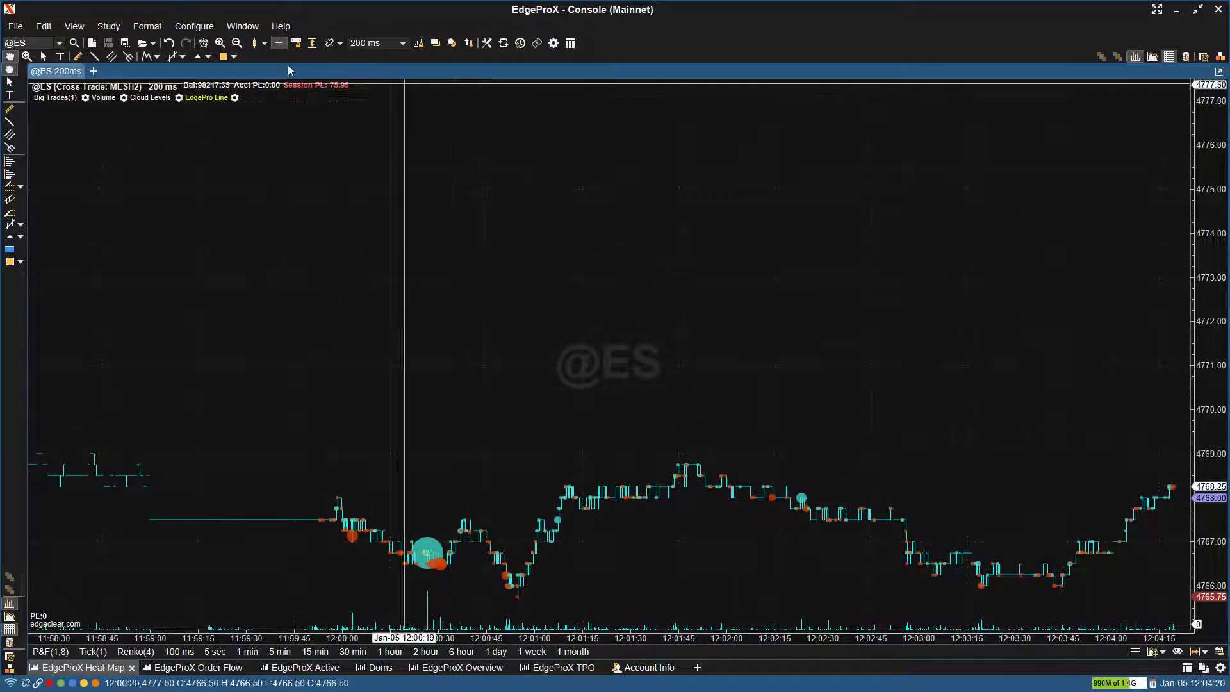
click(179, 651)
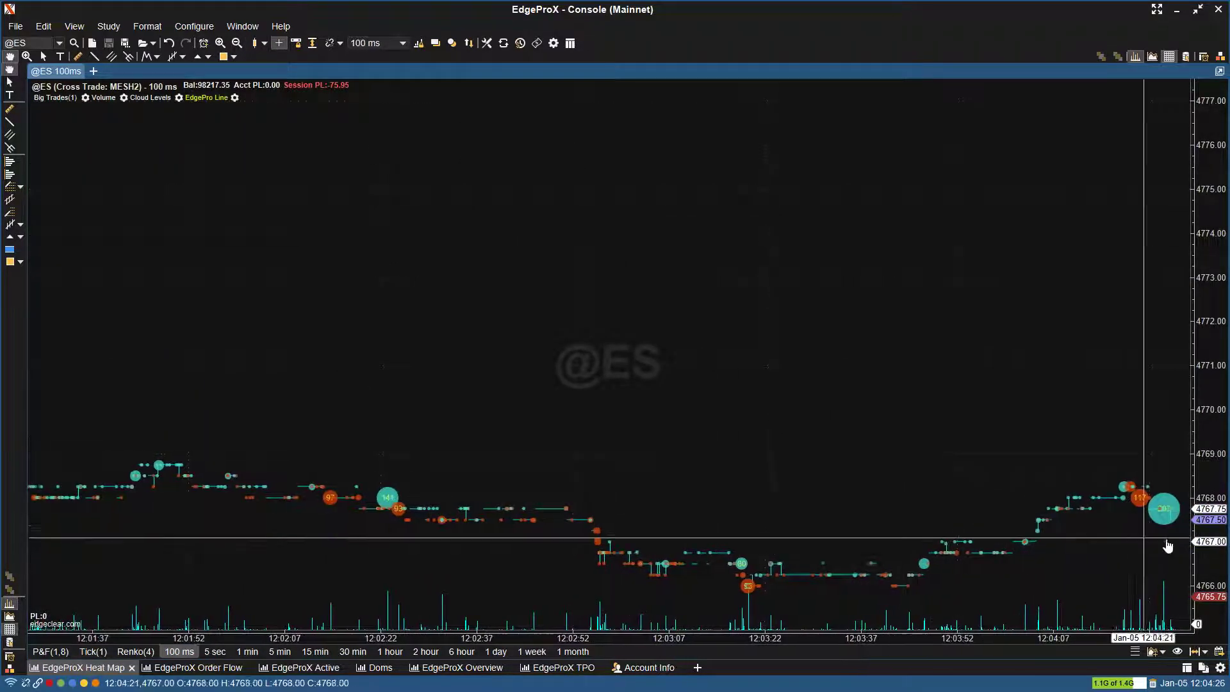
Draw the chart as a closing-price line, with room left at the right.
click(264, 48)
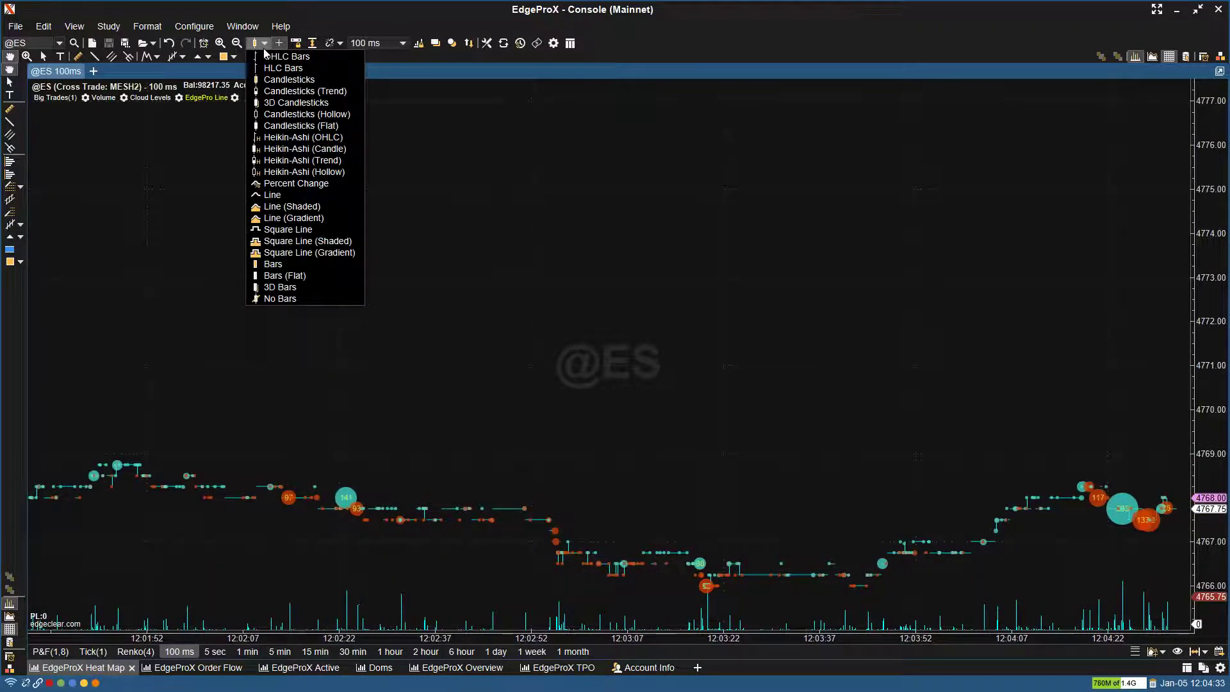
click(273, 195)
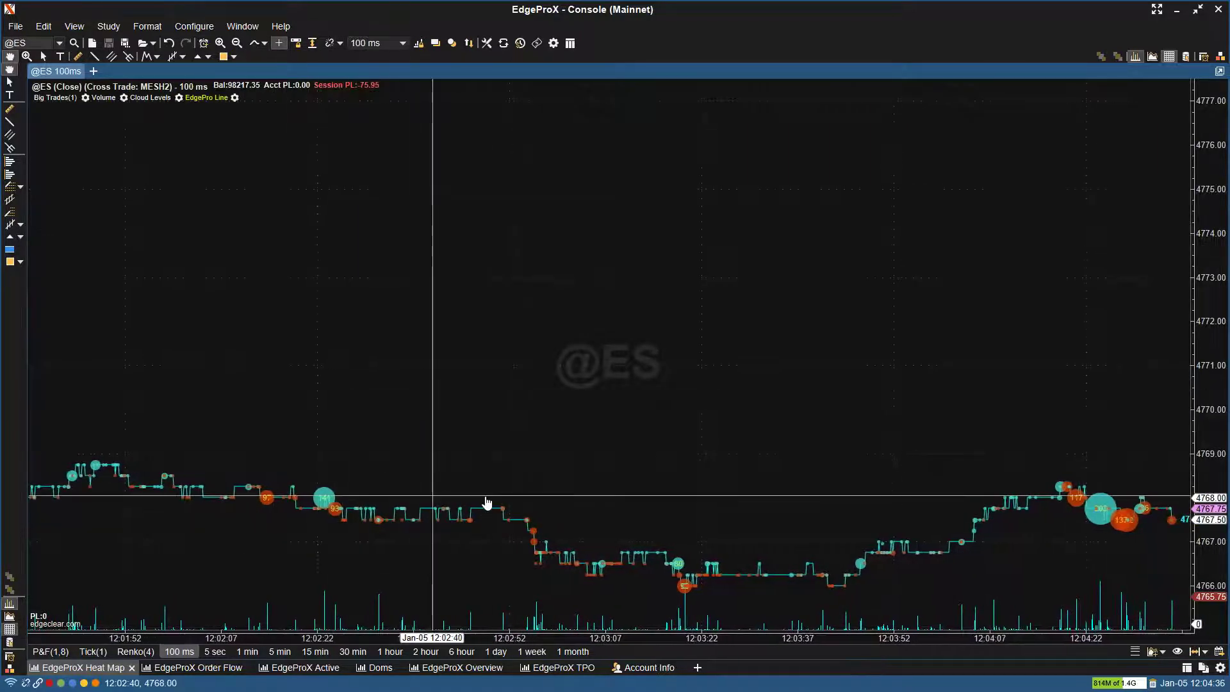
drag(1104, 445, 812, 403)
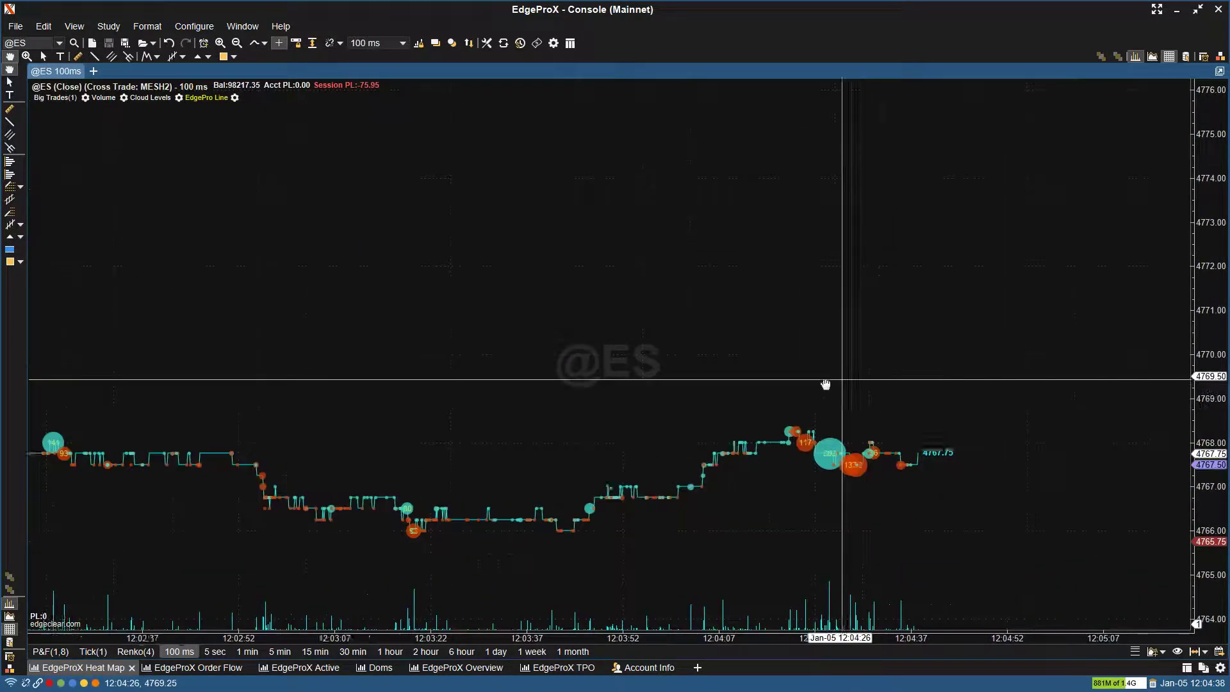
scroll(812, 404, up, 3)
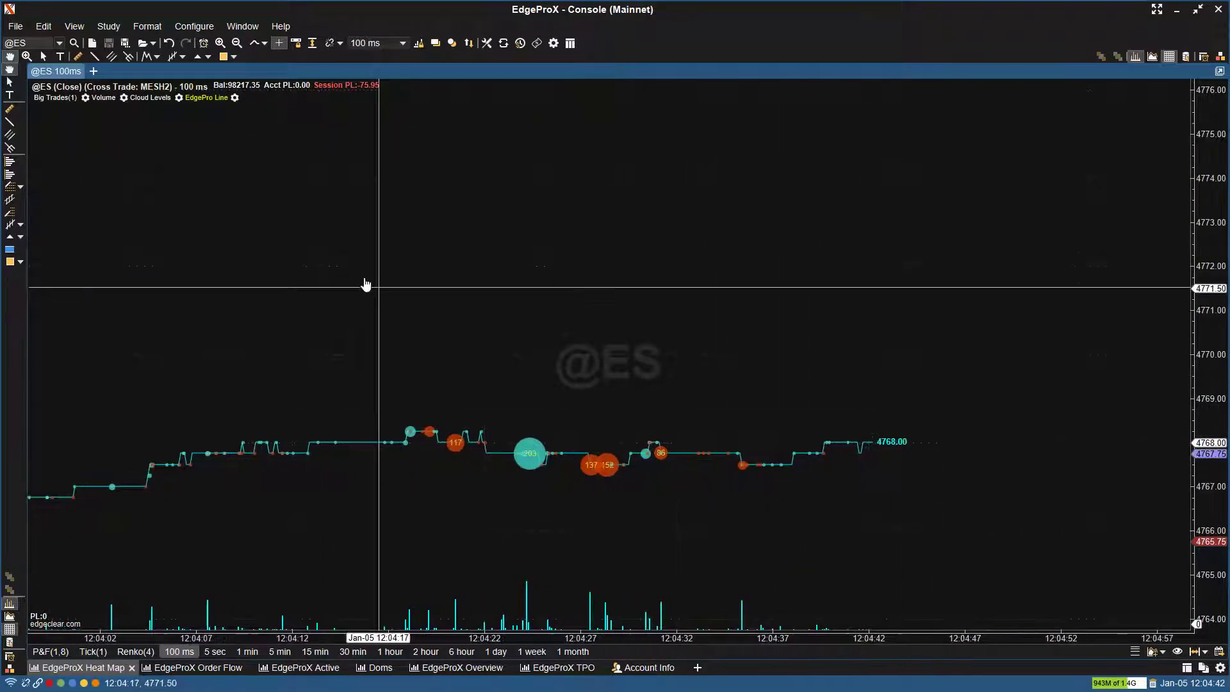
click(255, 43)
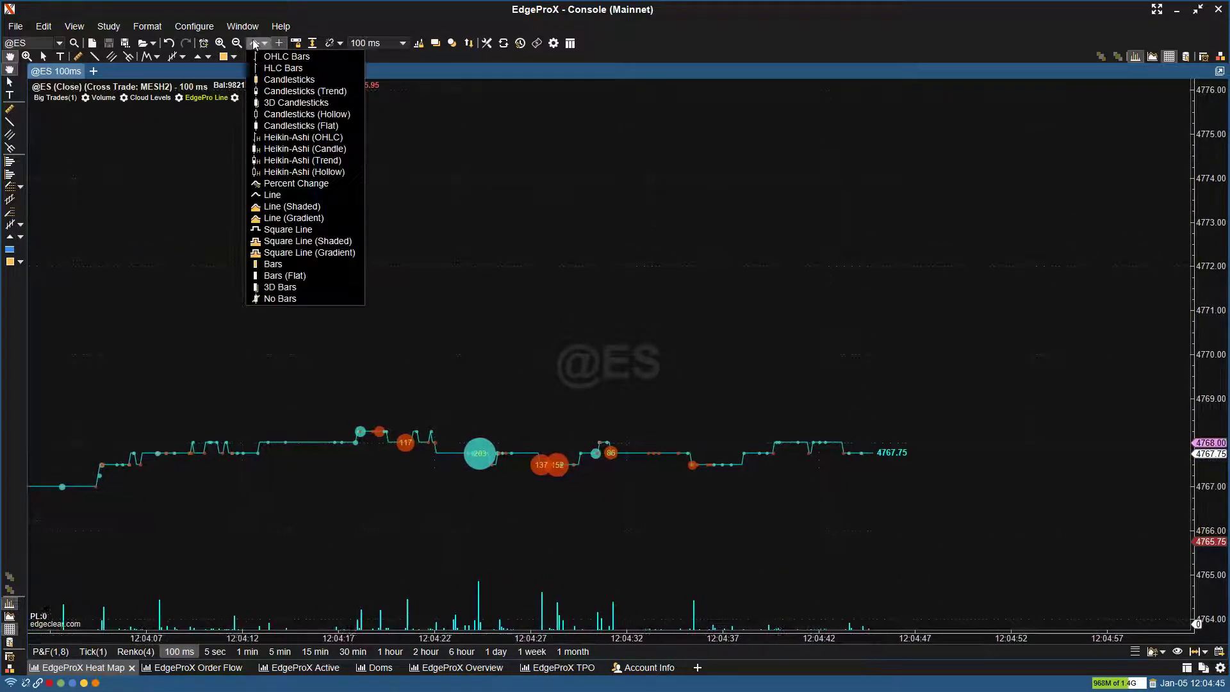
click(269, 194)
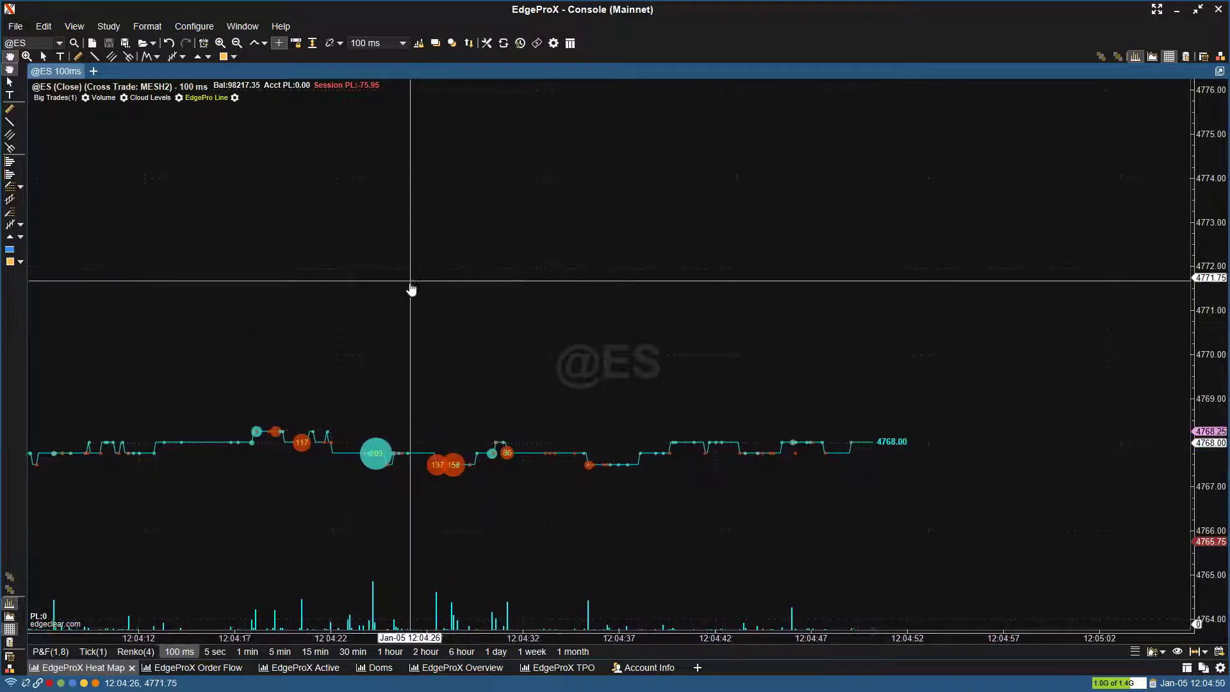
Pick Order Heatmap from All Studies (Ctrl+Shift+A) and limit its depth to 50 levels.
key(ctrl+shift+a)
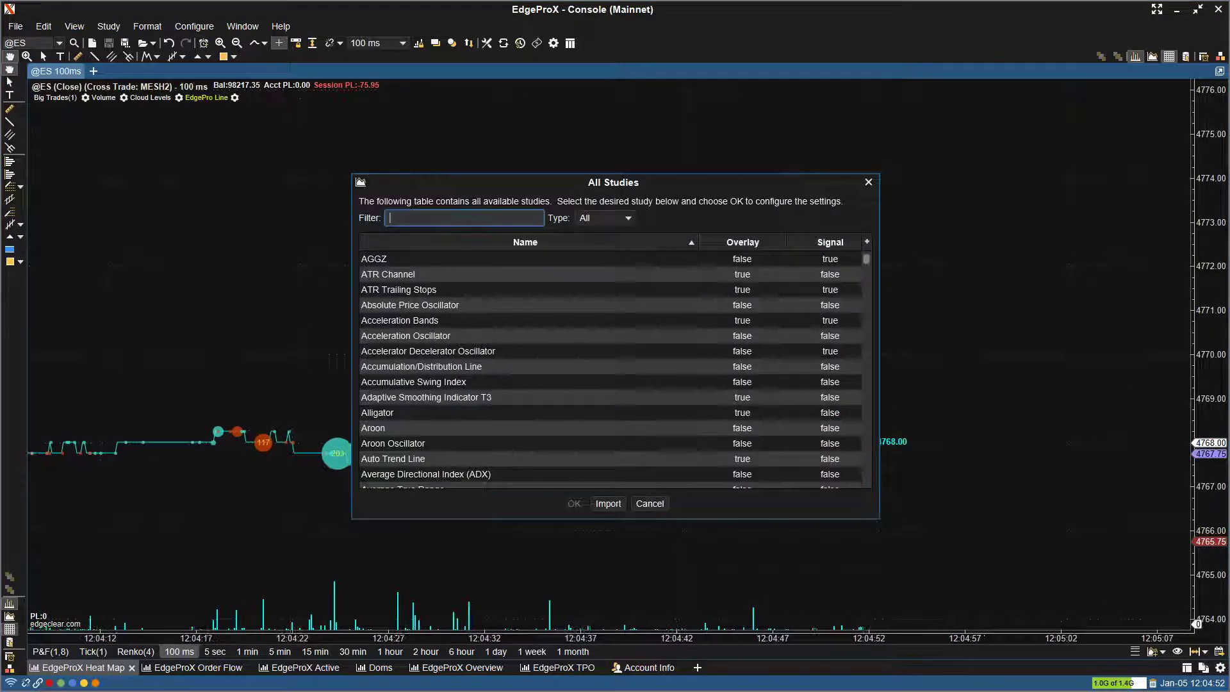
text(order)
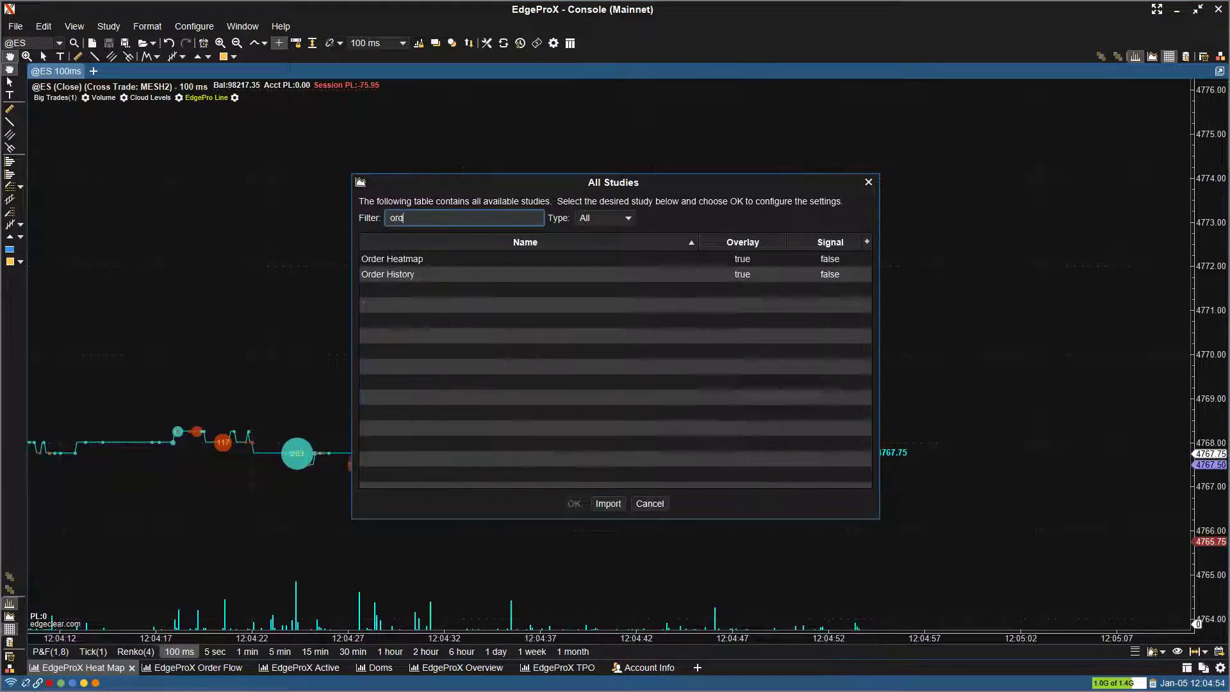
click(414, 262)
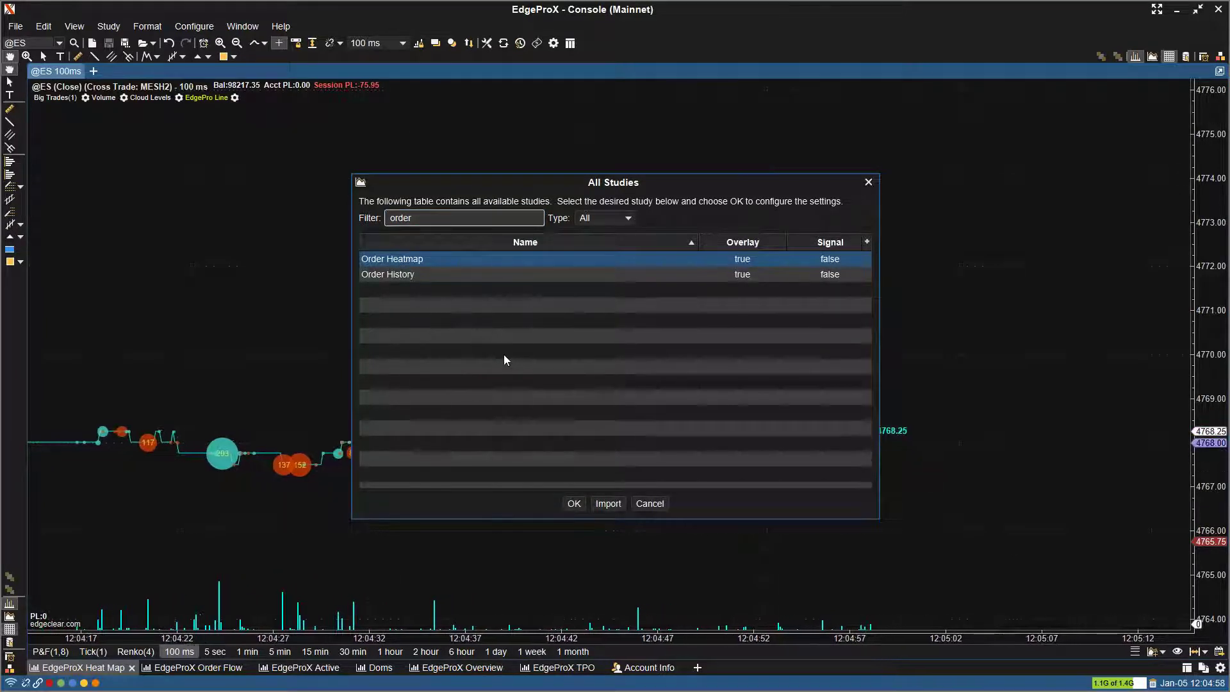
click(573, 504)
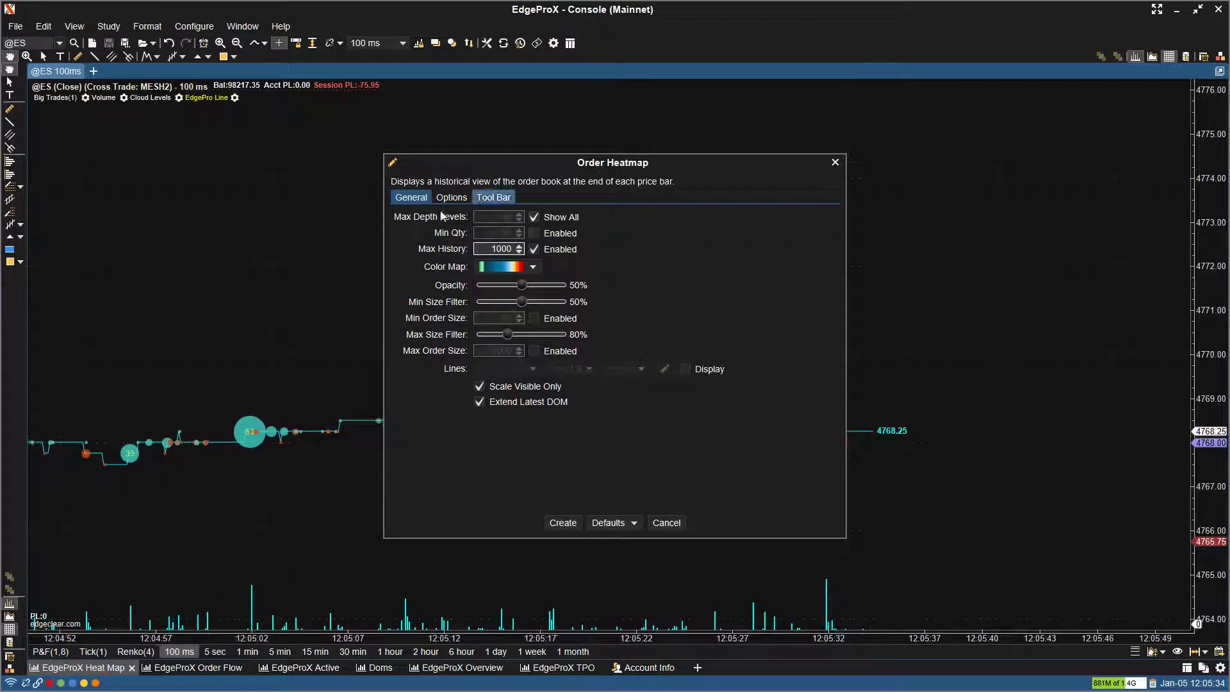
click(535, 217)
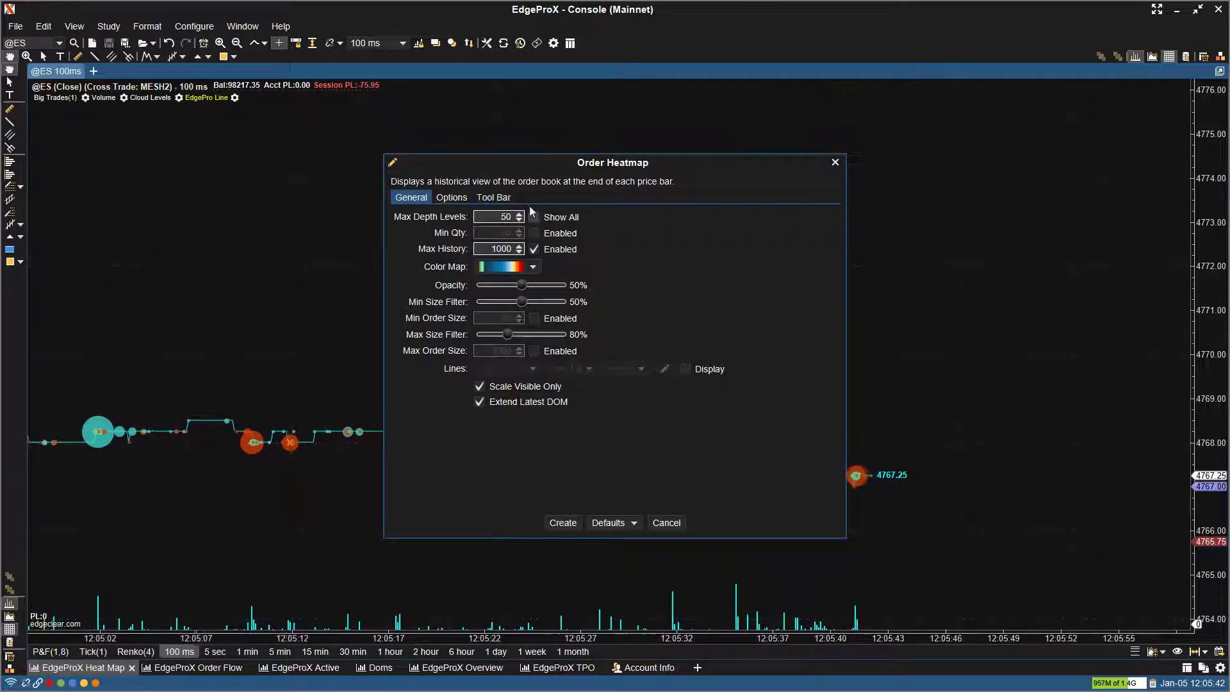
Restore Show All depth levels and select the Max History value of 1000.
click(542, 219)
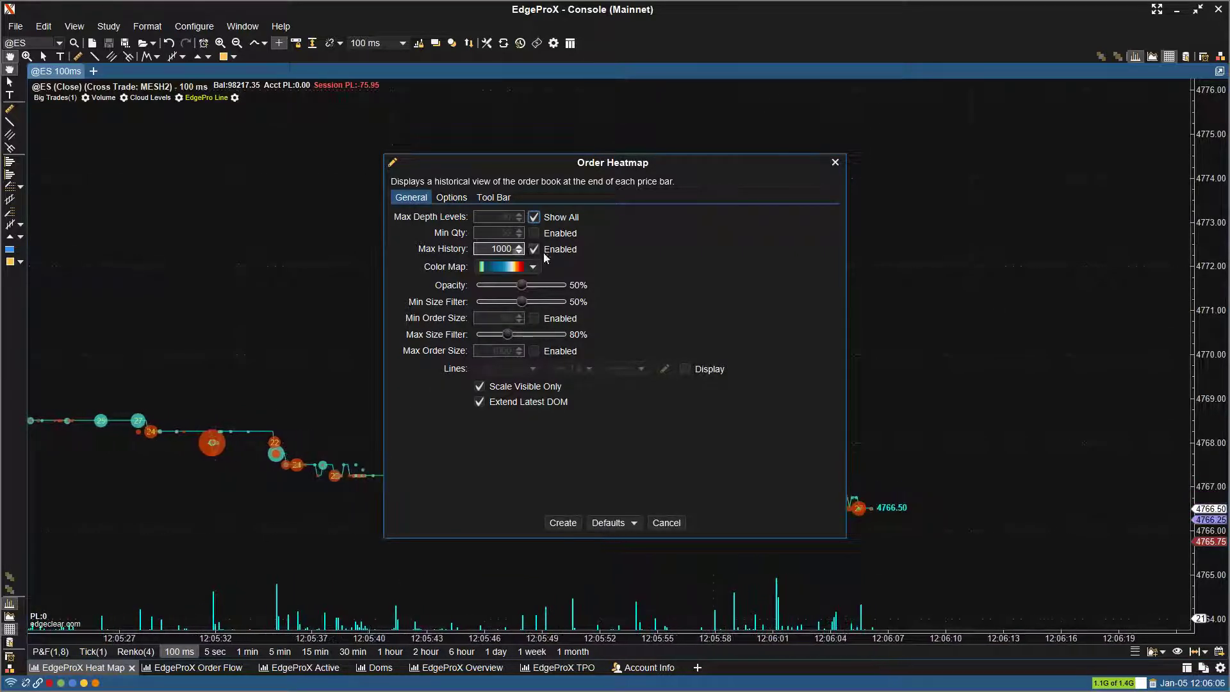
double_click(493, 249)
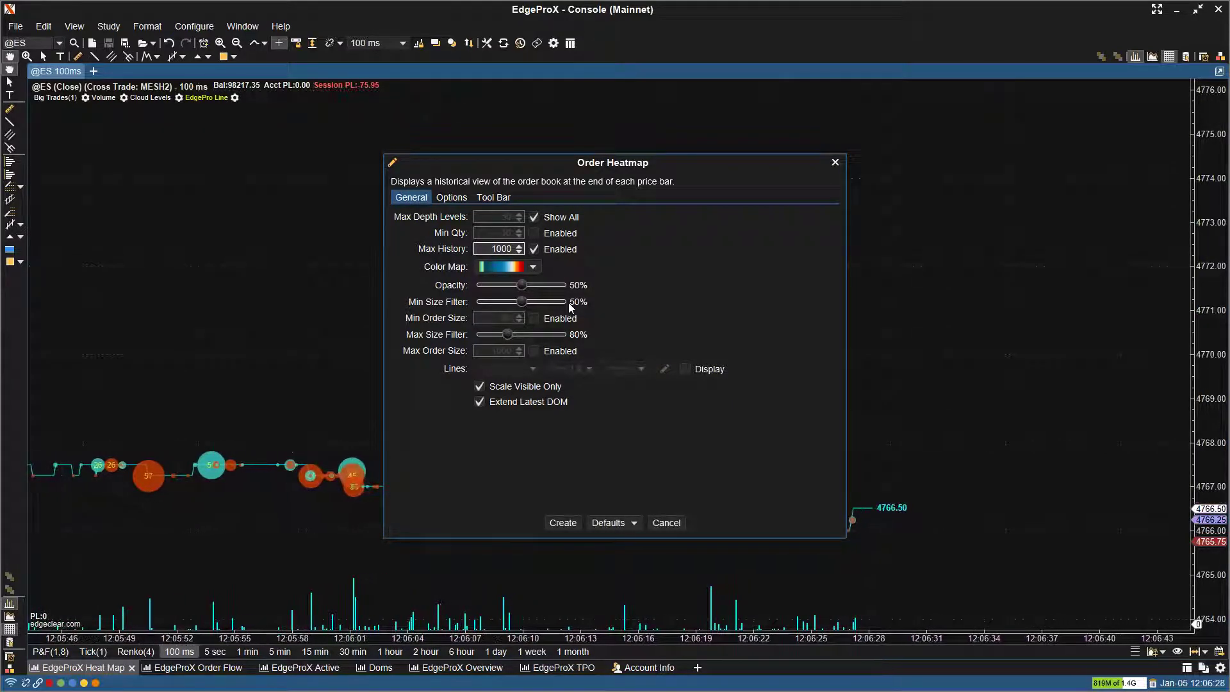
Apply the custom colour map editor unchanged, then close the Color Map list.
click(533, 268)
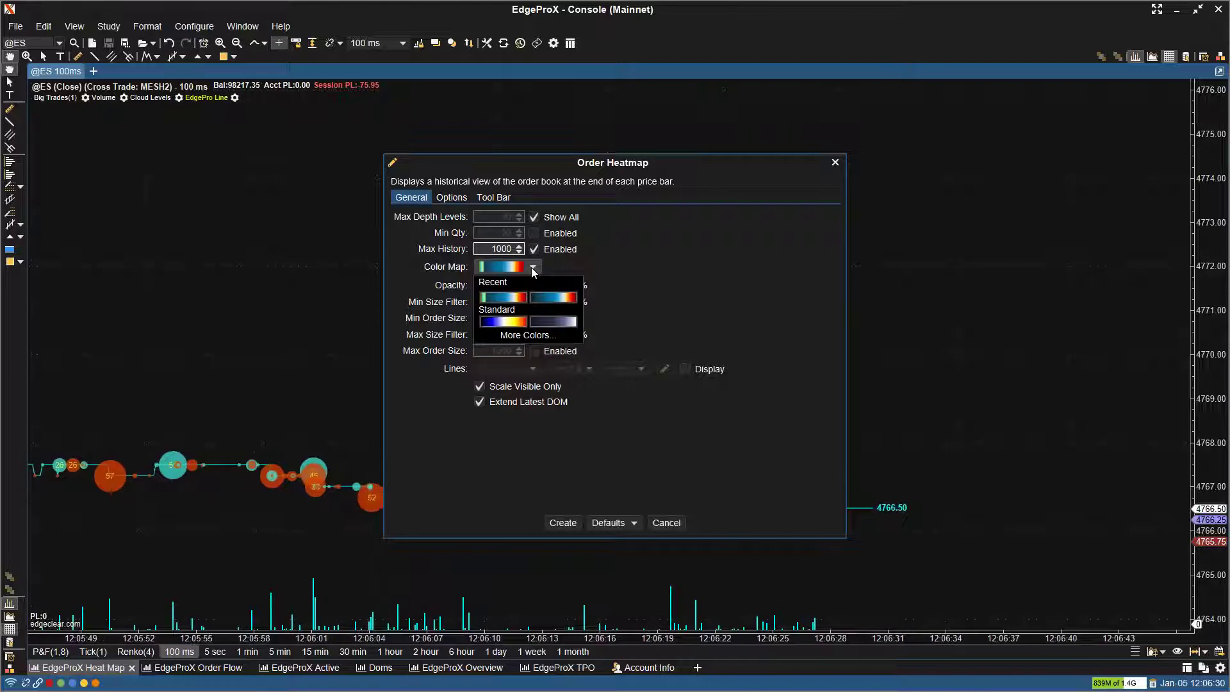
click(525, 335)
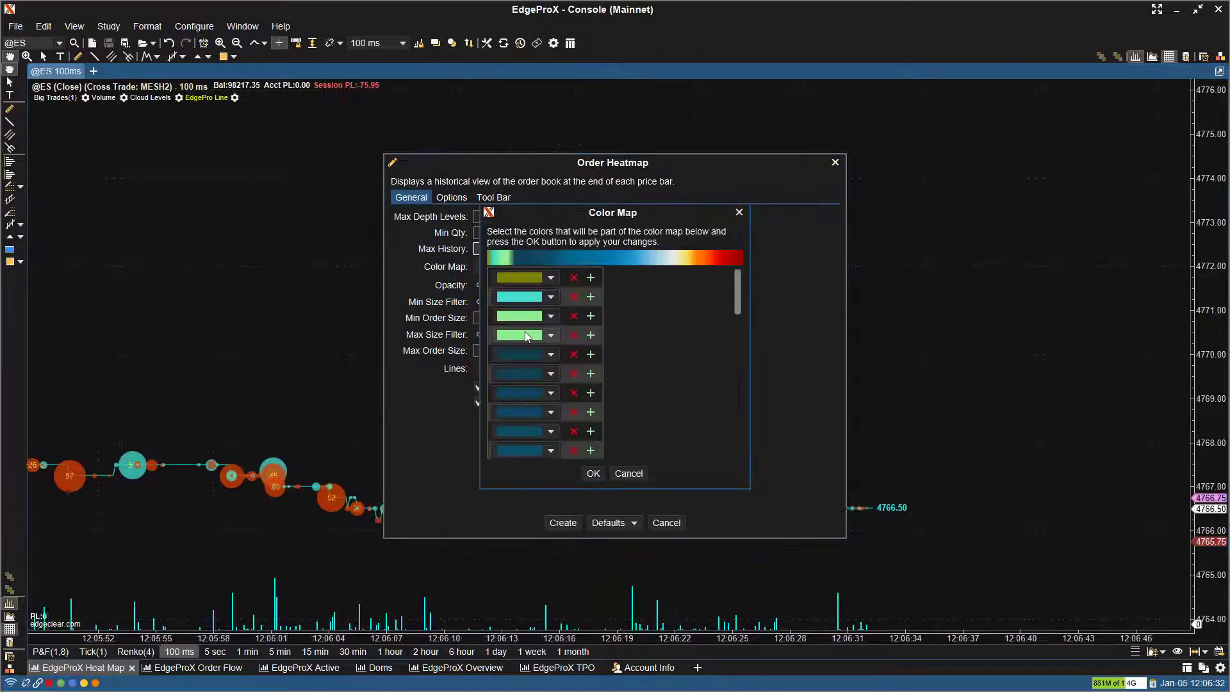
scroll(524, 326, down, 2)
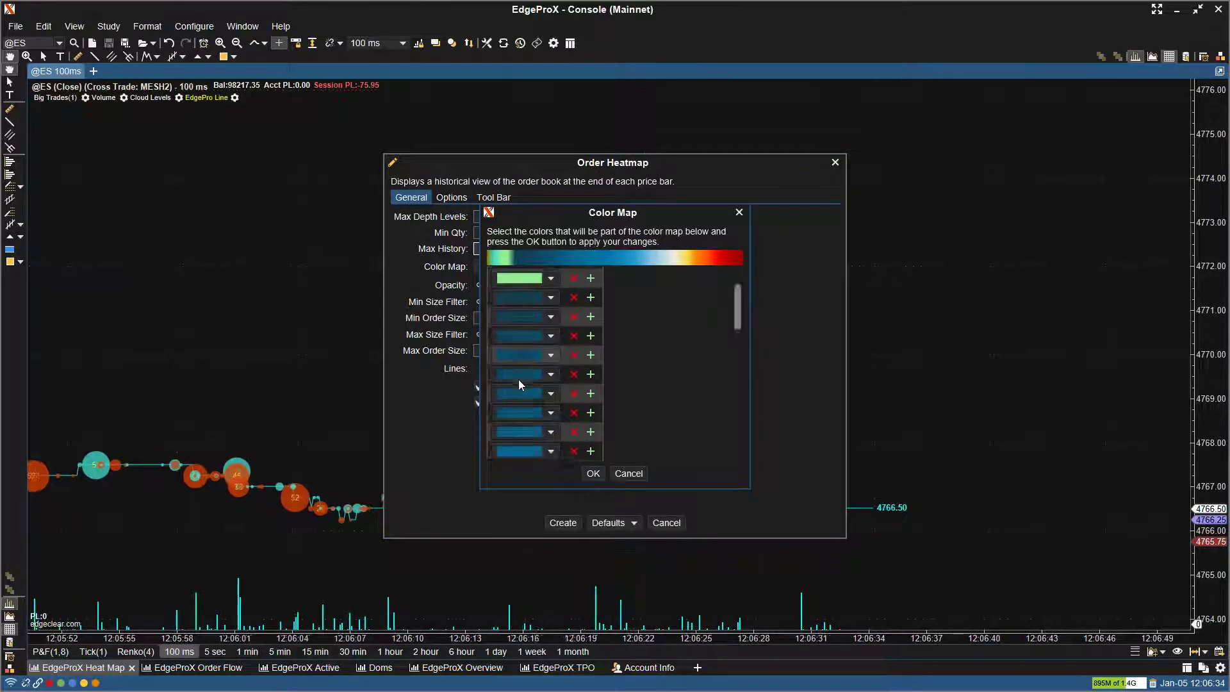
scroll(518, 380, down, 2)
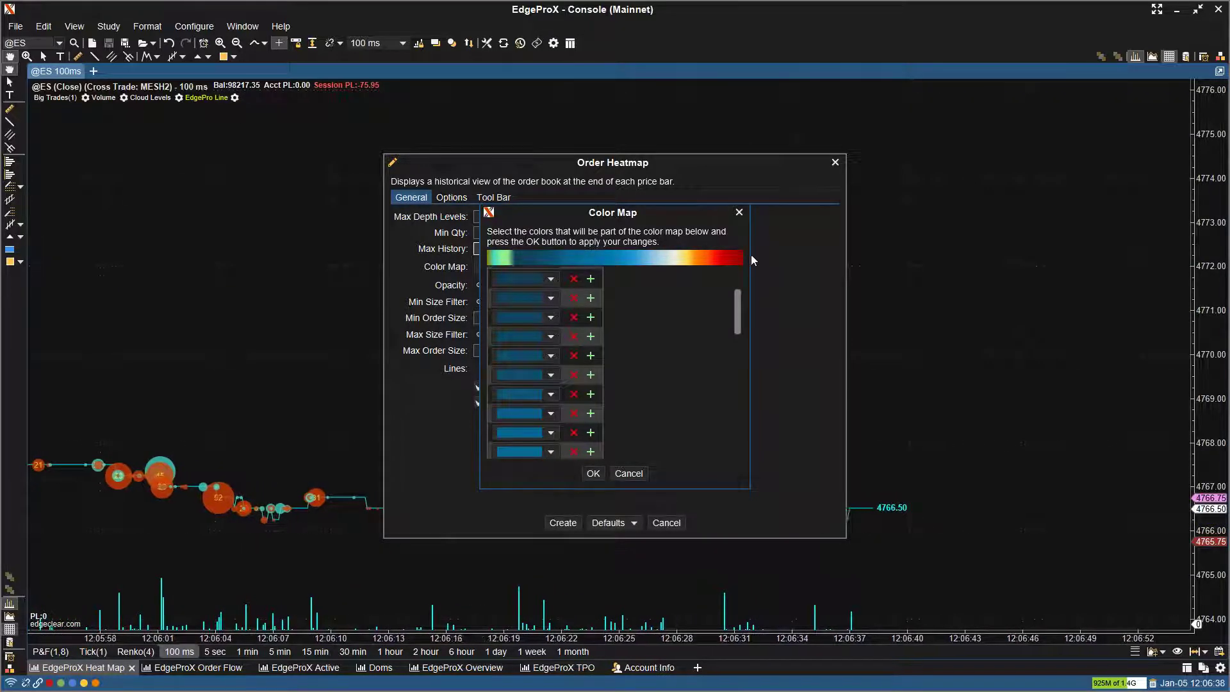
click(590, 472)
click(529, 267)
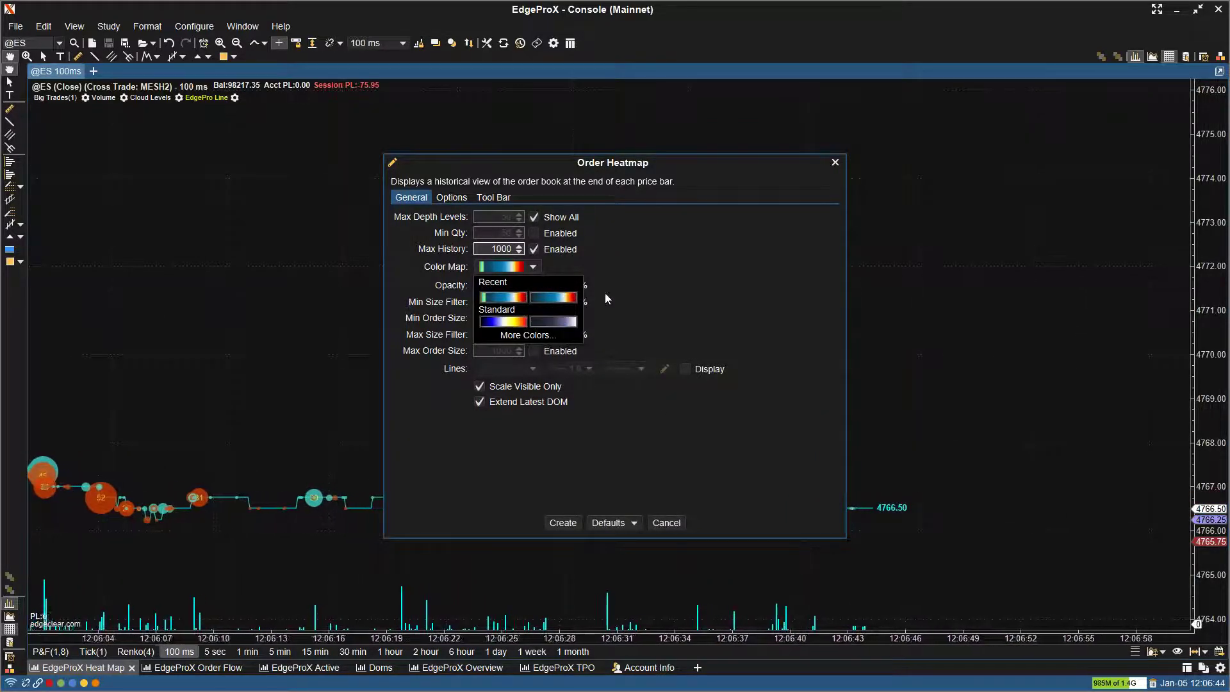
click(634, 289)
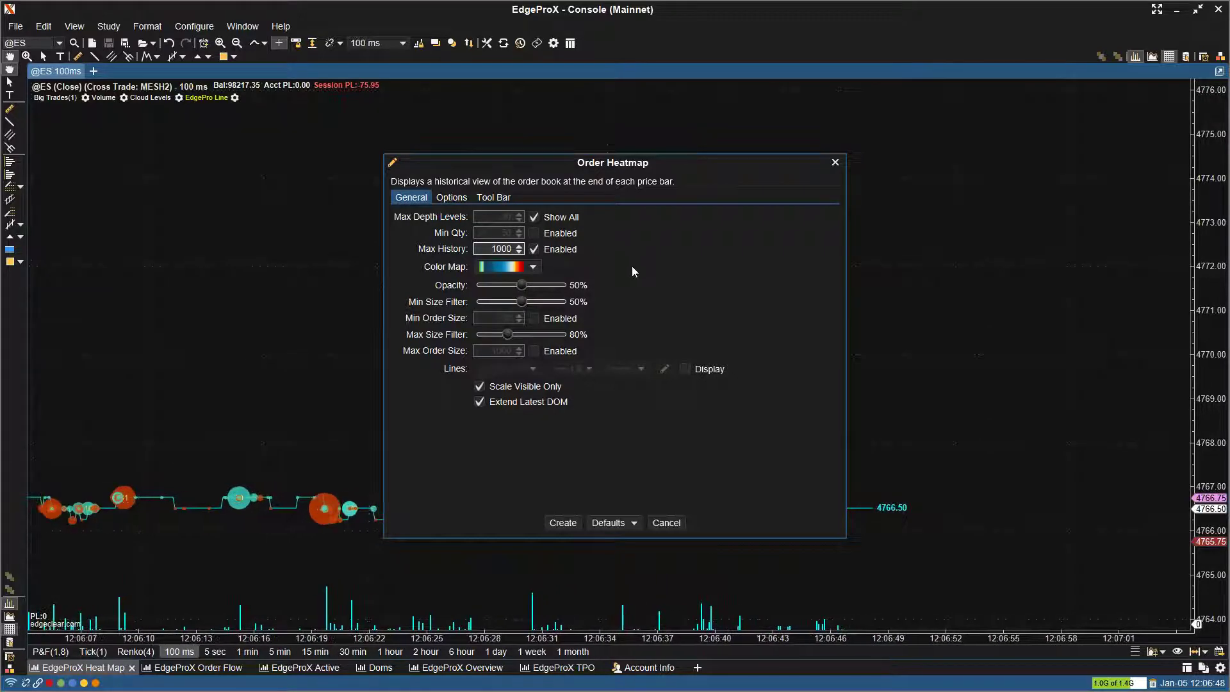
Delete the leading green and yellow tones from the custom gradient and apply it.
click(509, 269)
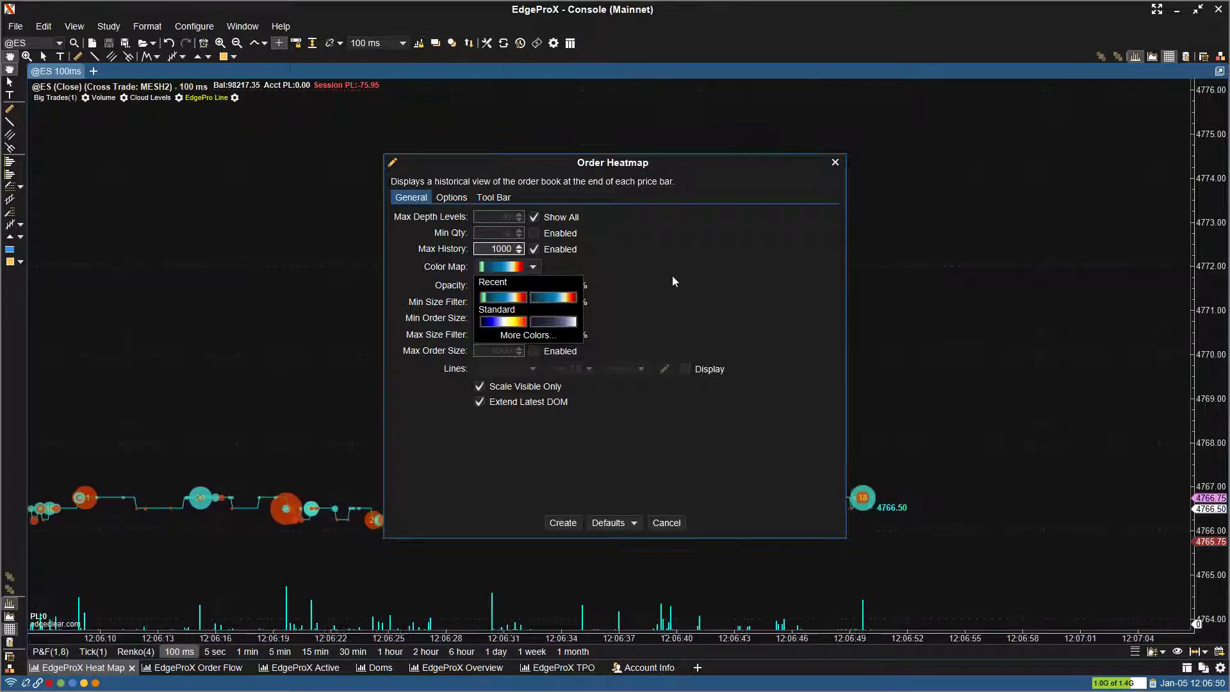
click(549, 334)
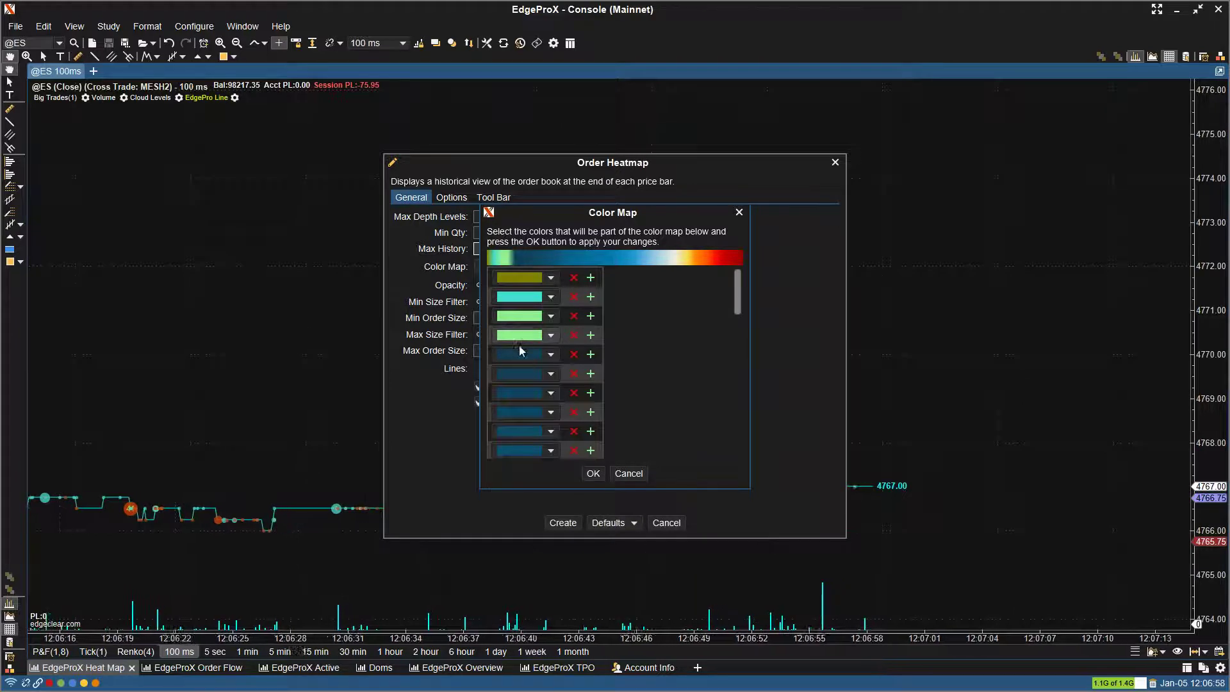
click(580, 278)
click(579, 279)
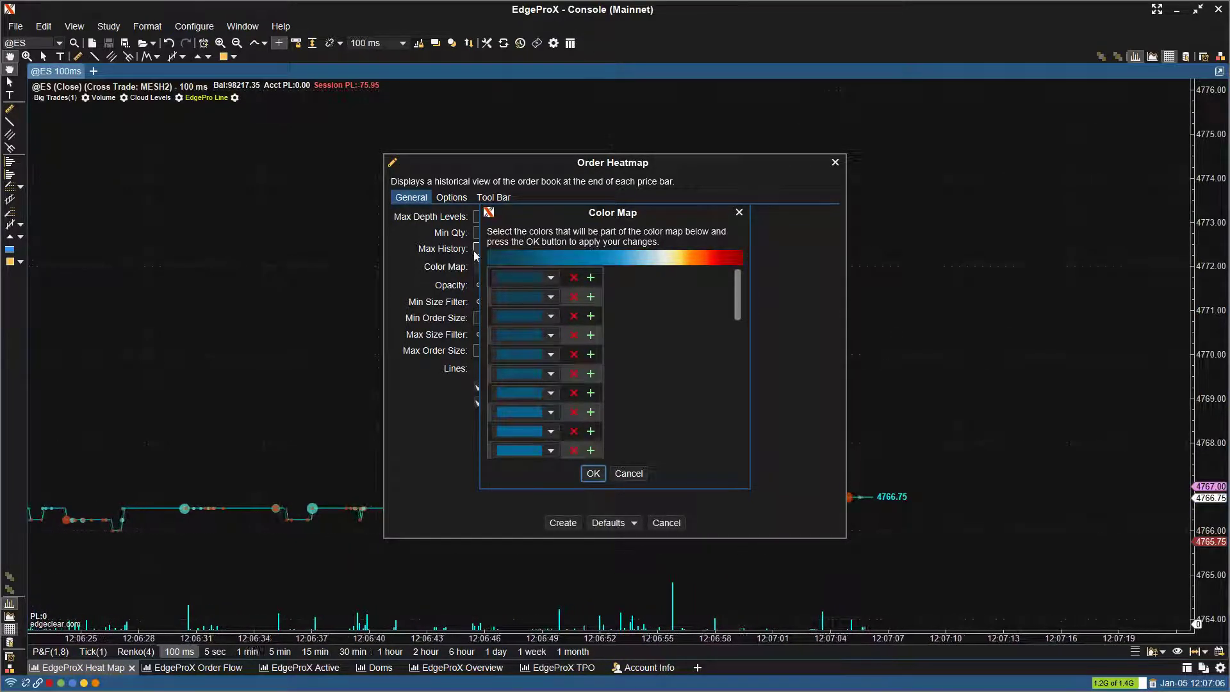
click(593, 473)
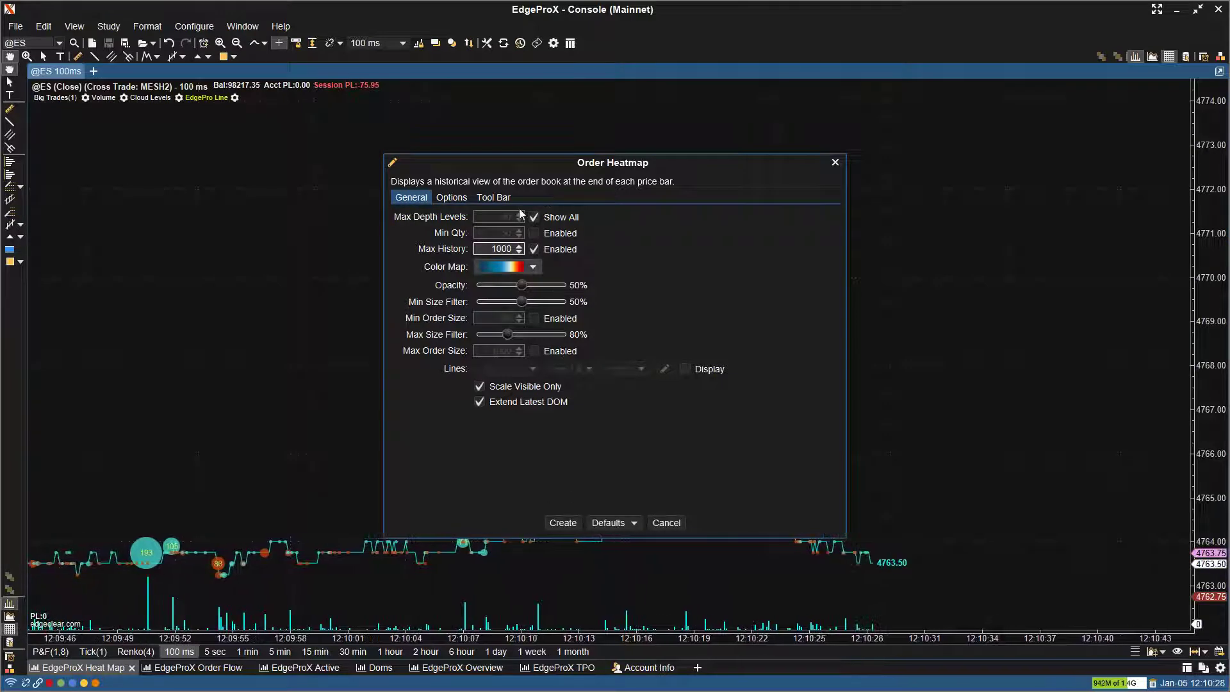
click(562, 524)
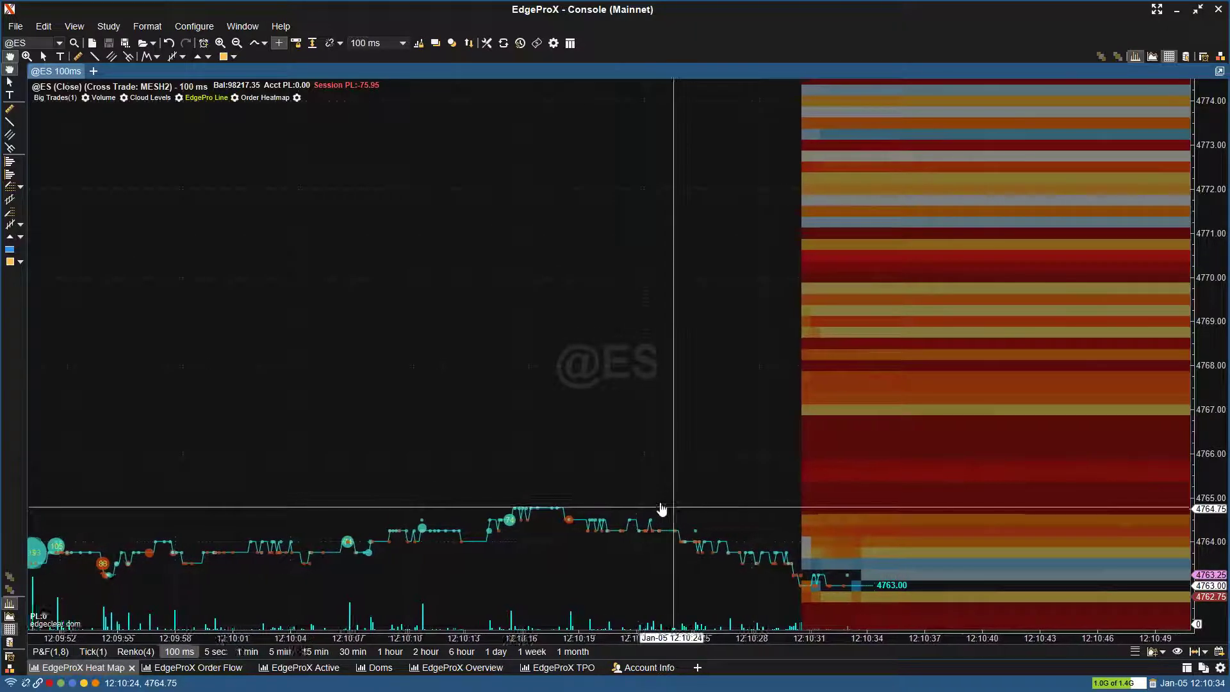
scroll(628, 461, up, 3)
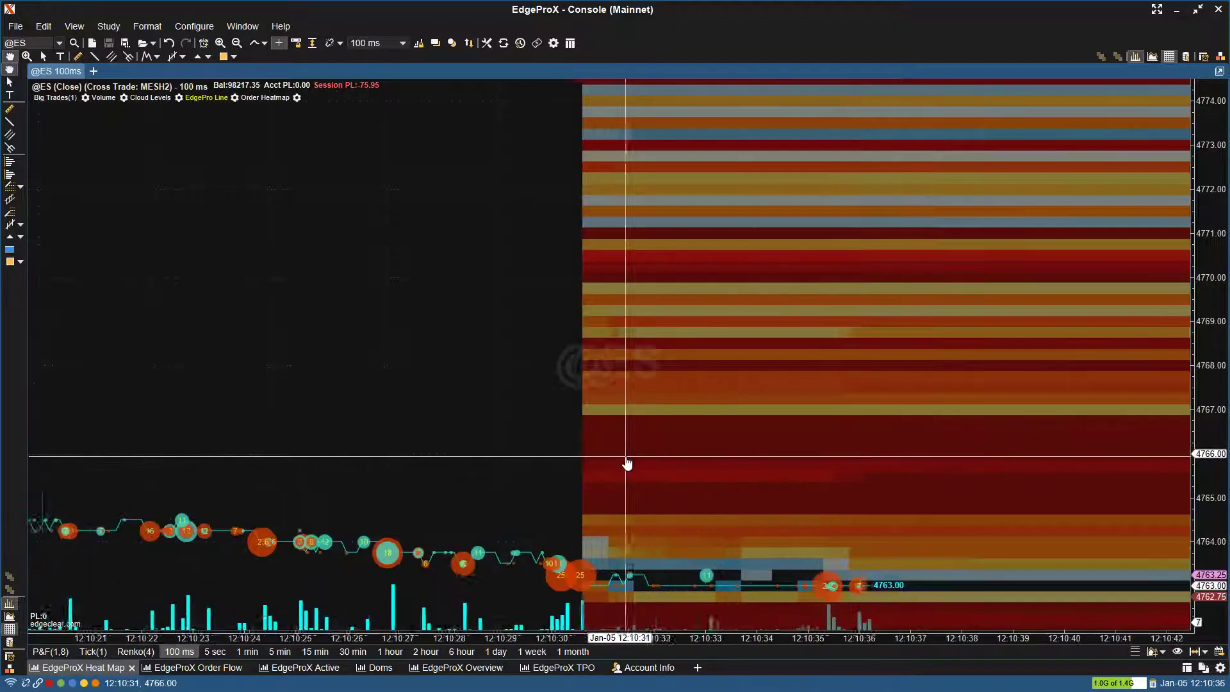
scroll(540, 469, up, 2)
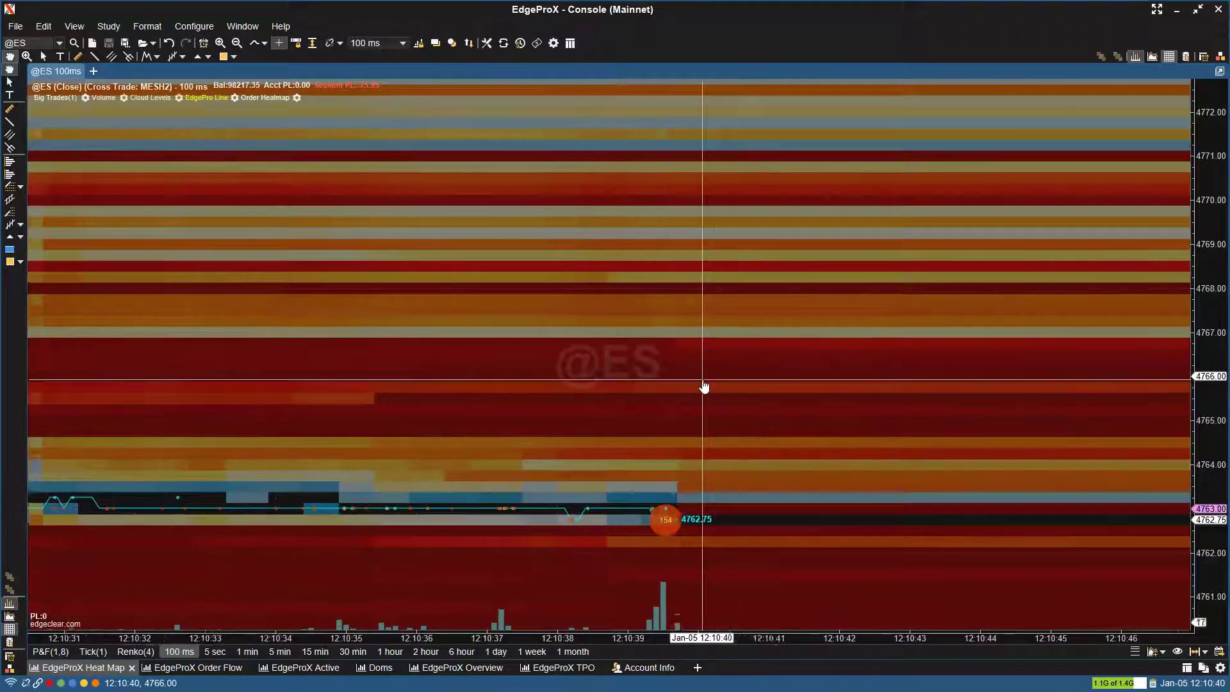
click(298, 99)
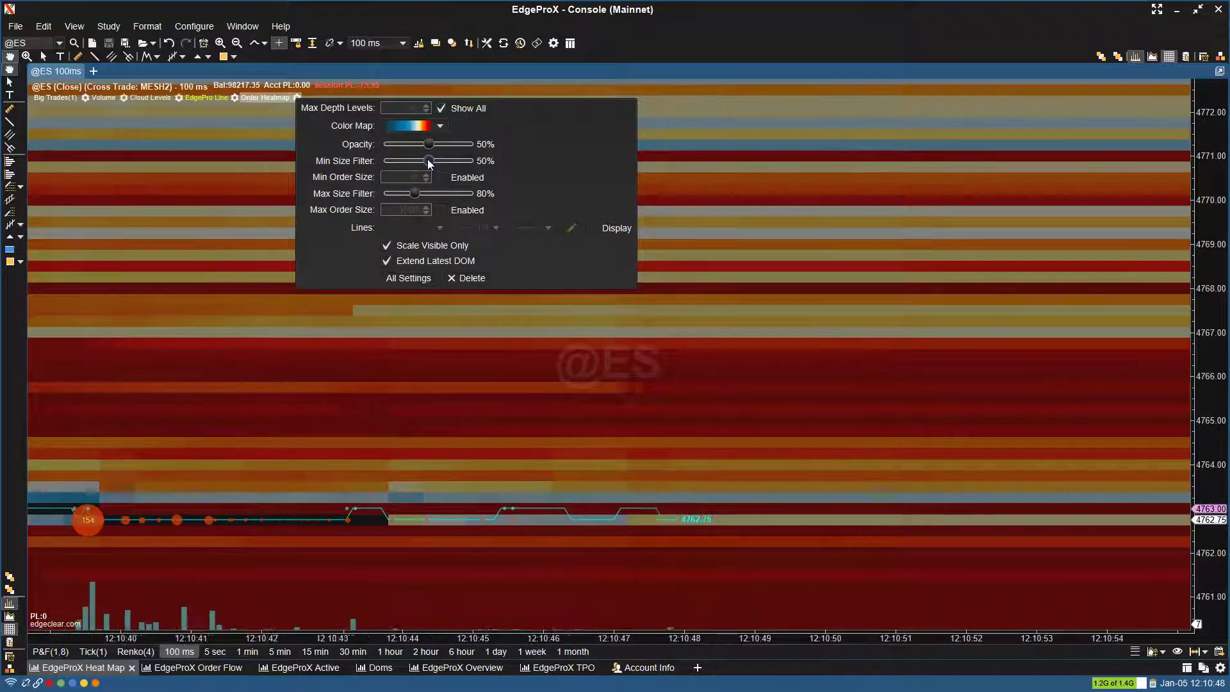
Try several Min Size Filter values before settling on 80%.
drag(427, 160, 475, 165)
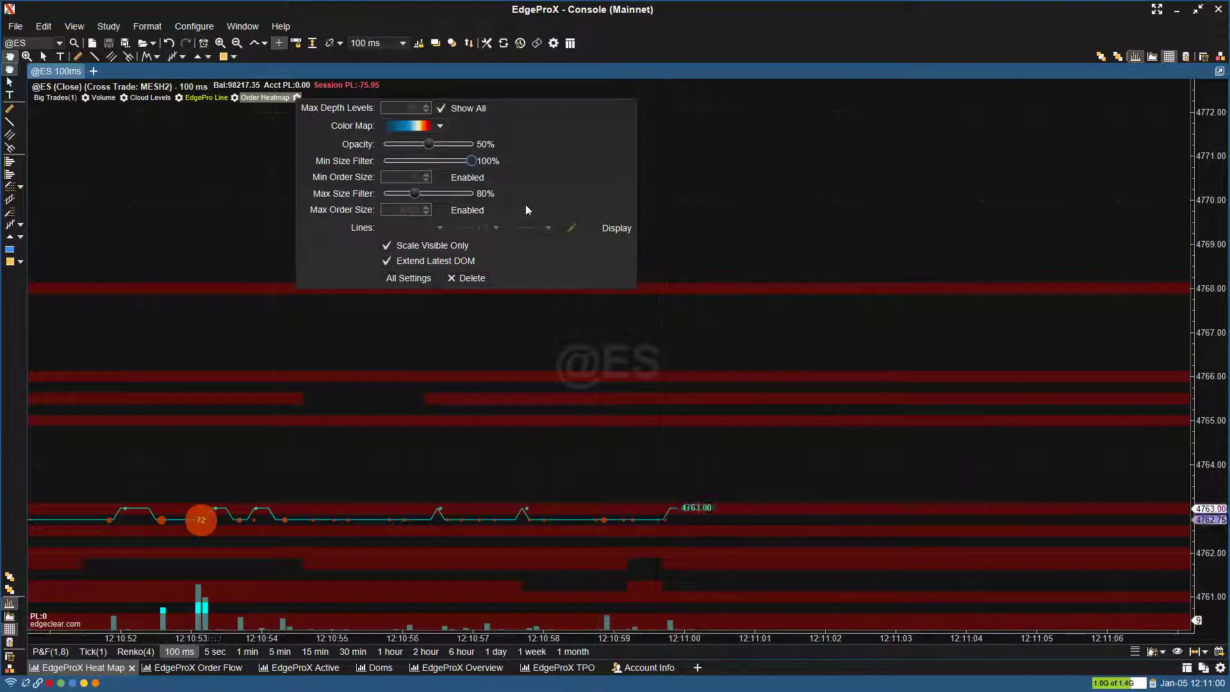
drag(464, 160, 378, 161)
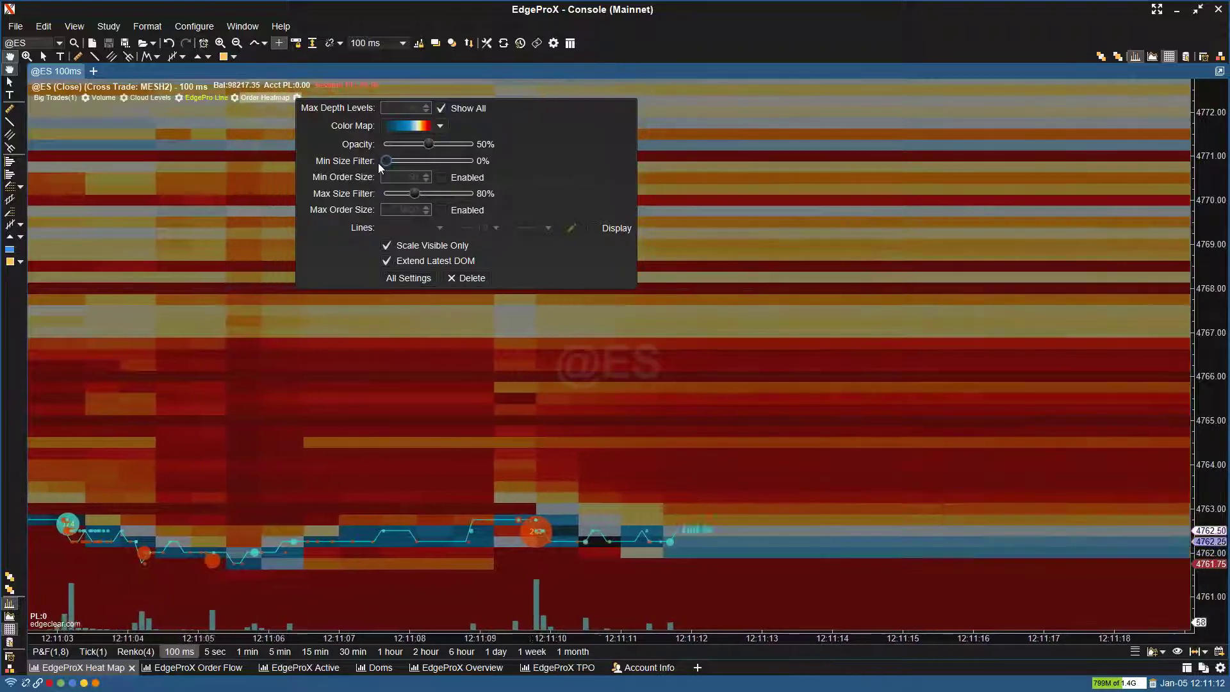
drag(378, 163, 455, 160)
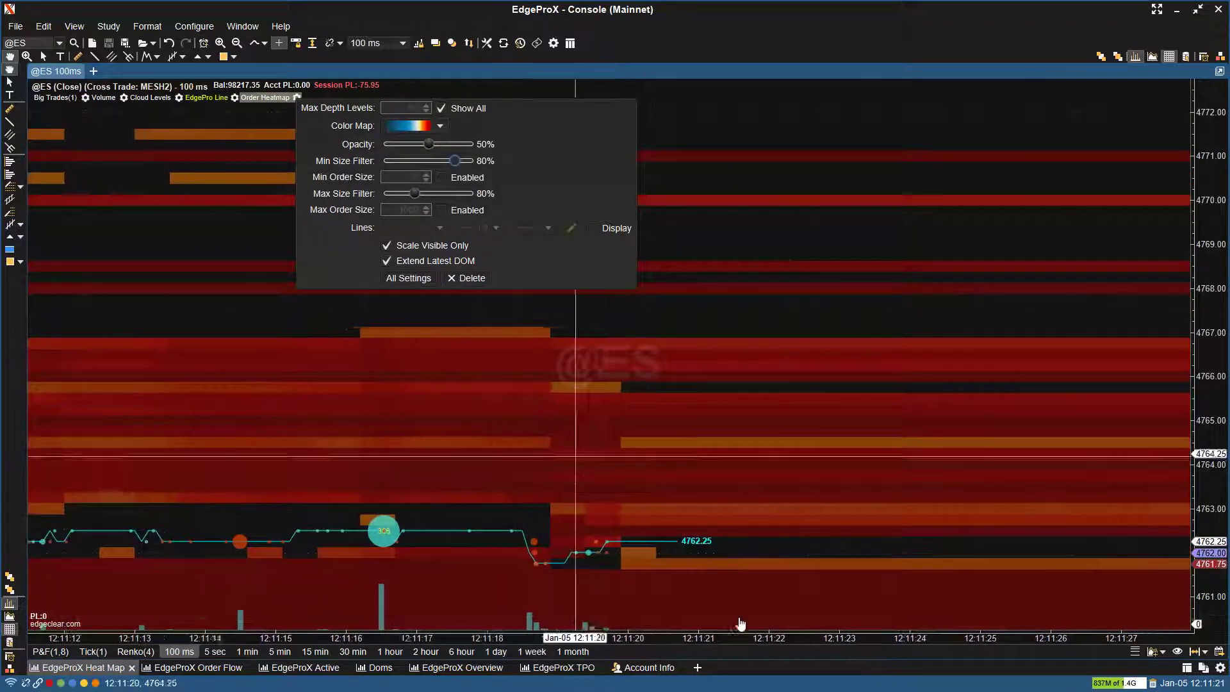
scroll(757, 530, down, 2)
scroll(755, 529, down, 2)
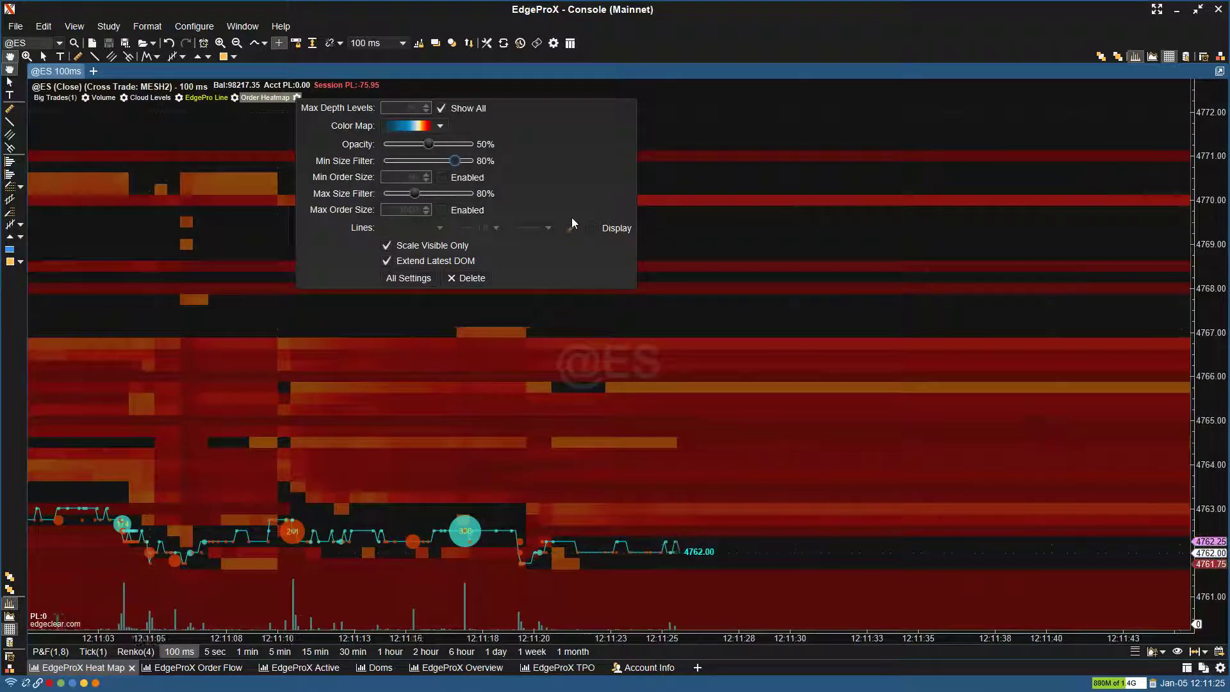
Make the heatmap level lines white, leaving Lines Display unchecked.
click(592, 228)
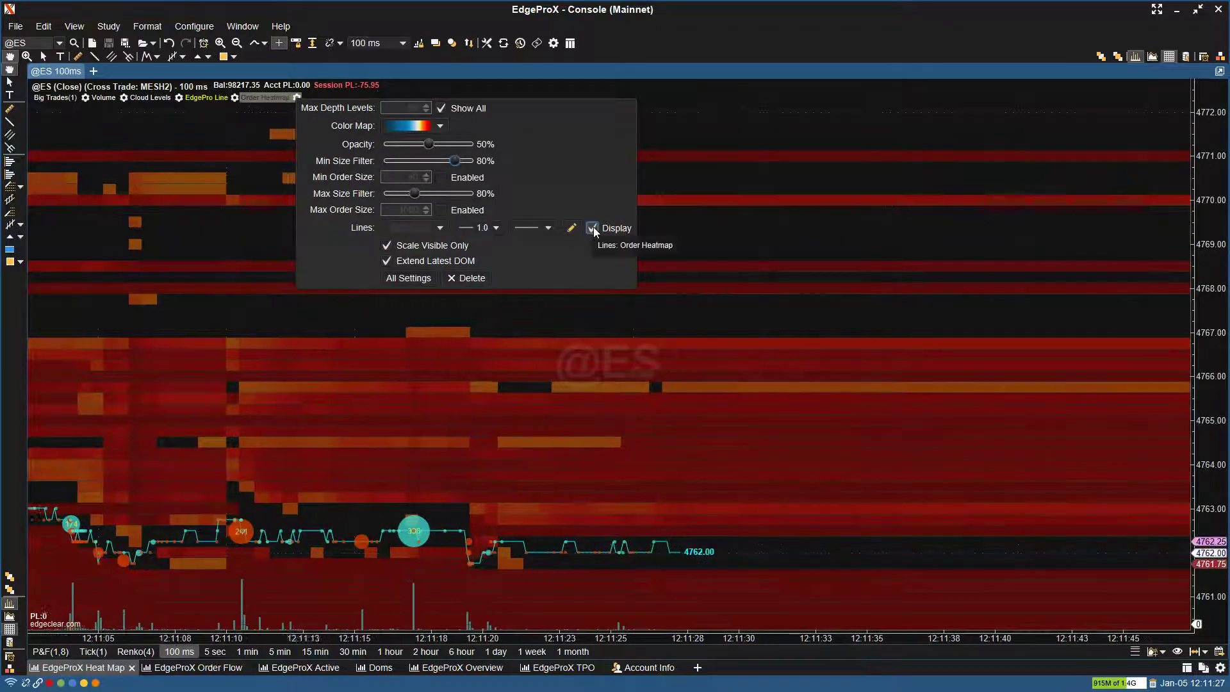
click(571, 228)
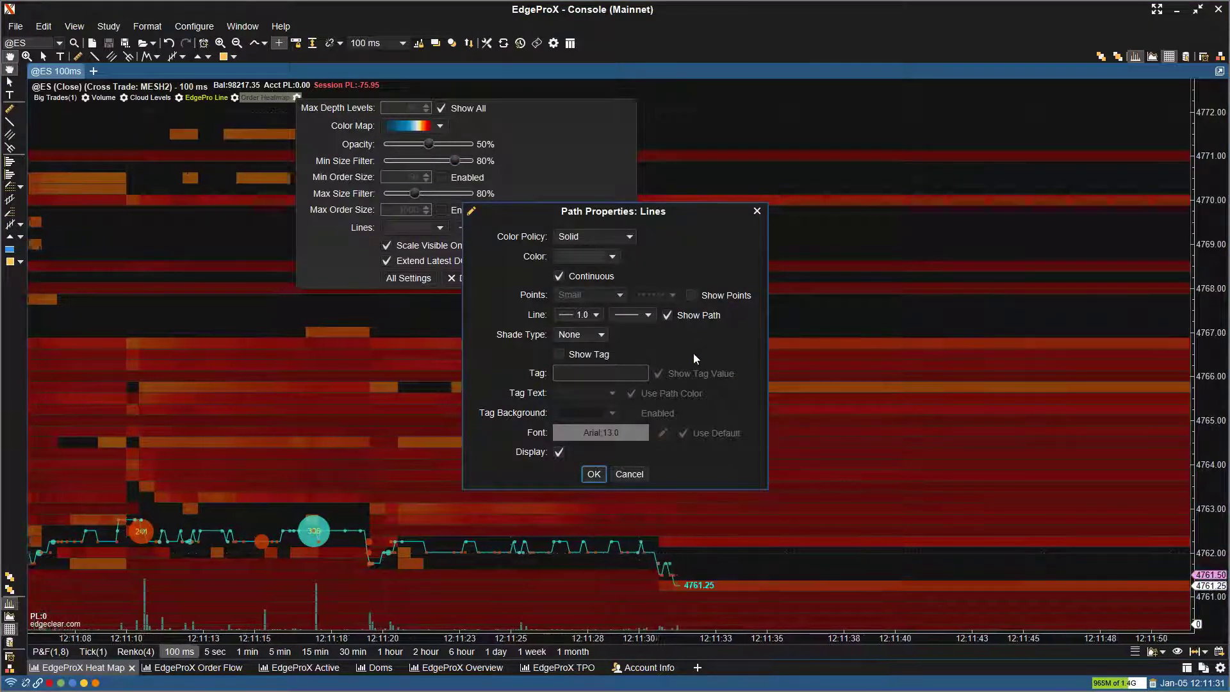
click(612, 255)
click(663, 286)
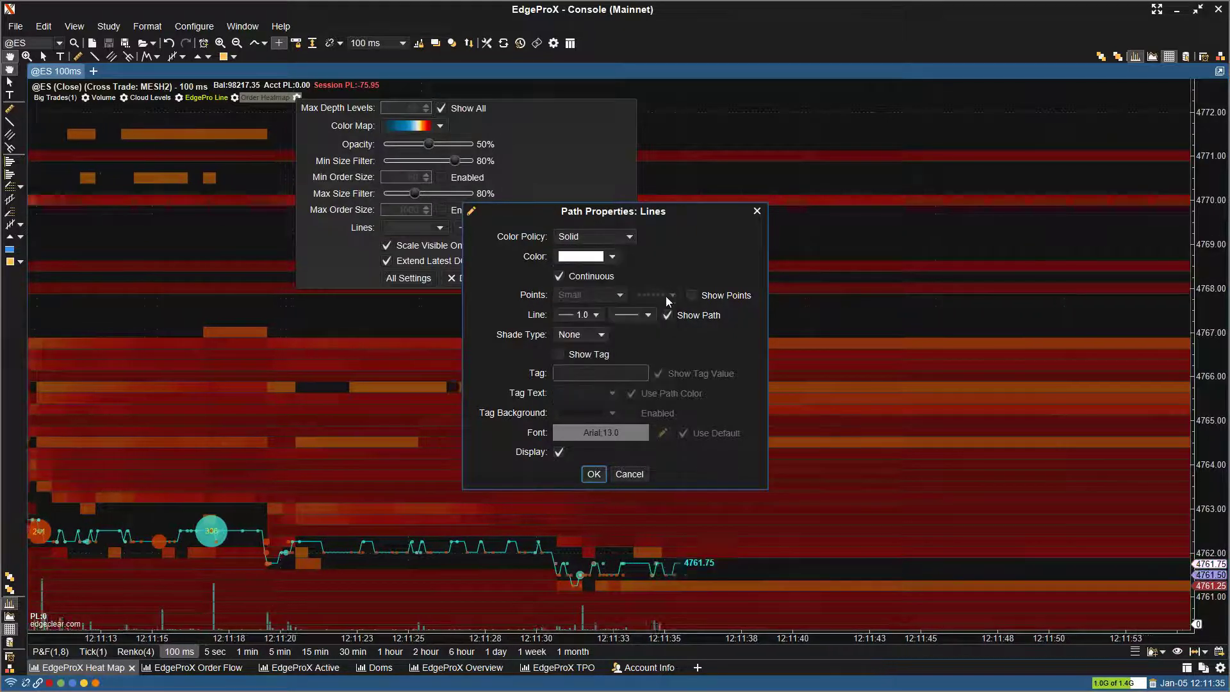
click(594, 473)
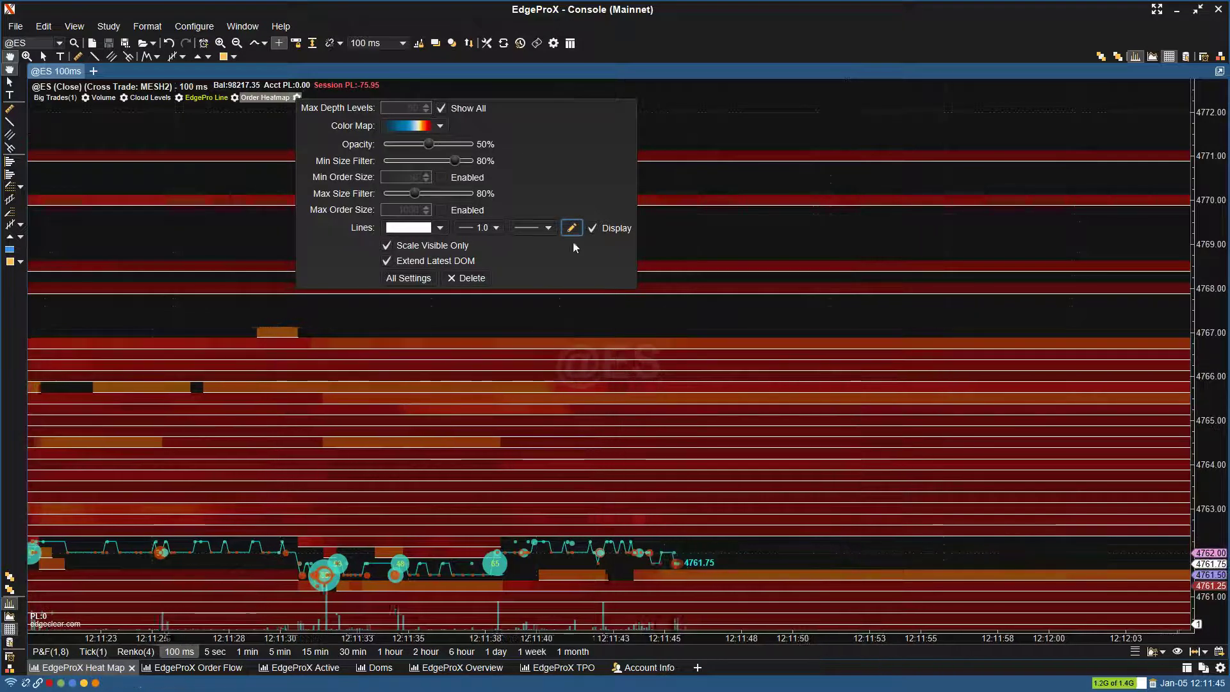
click(592, 228)
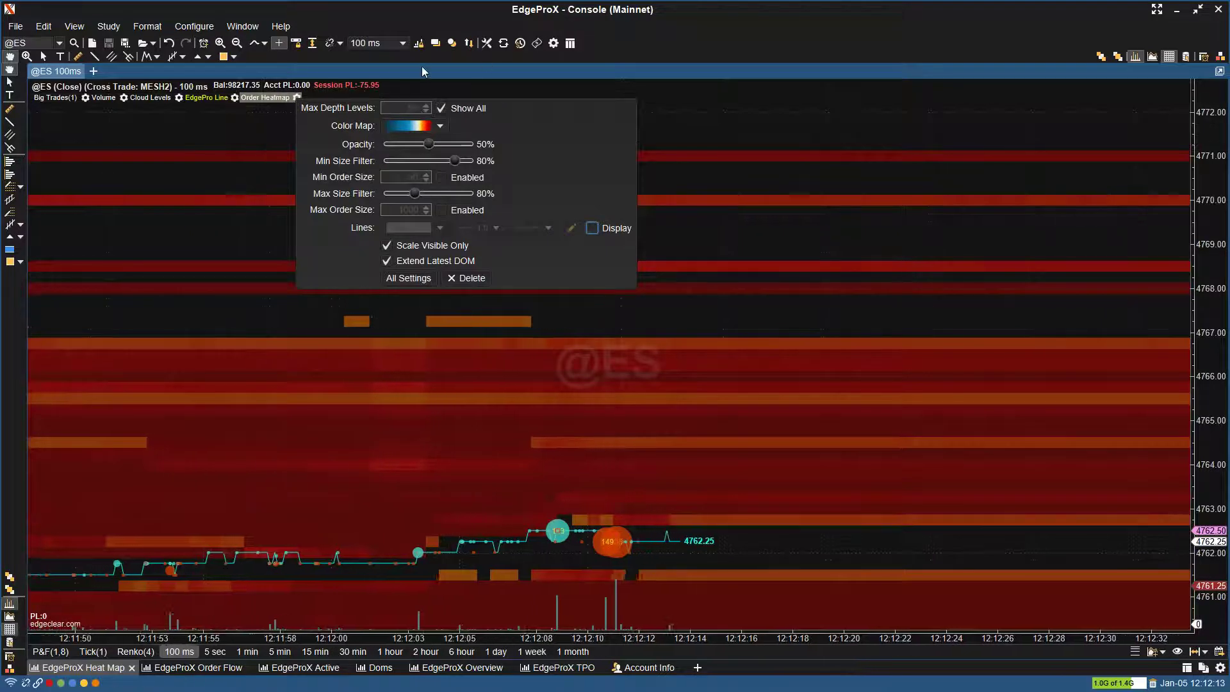
click(570, 44)
click(440, 335)
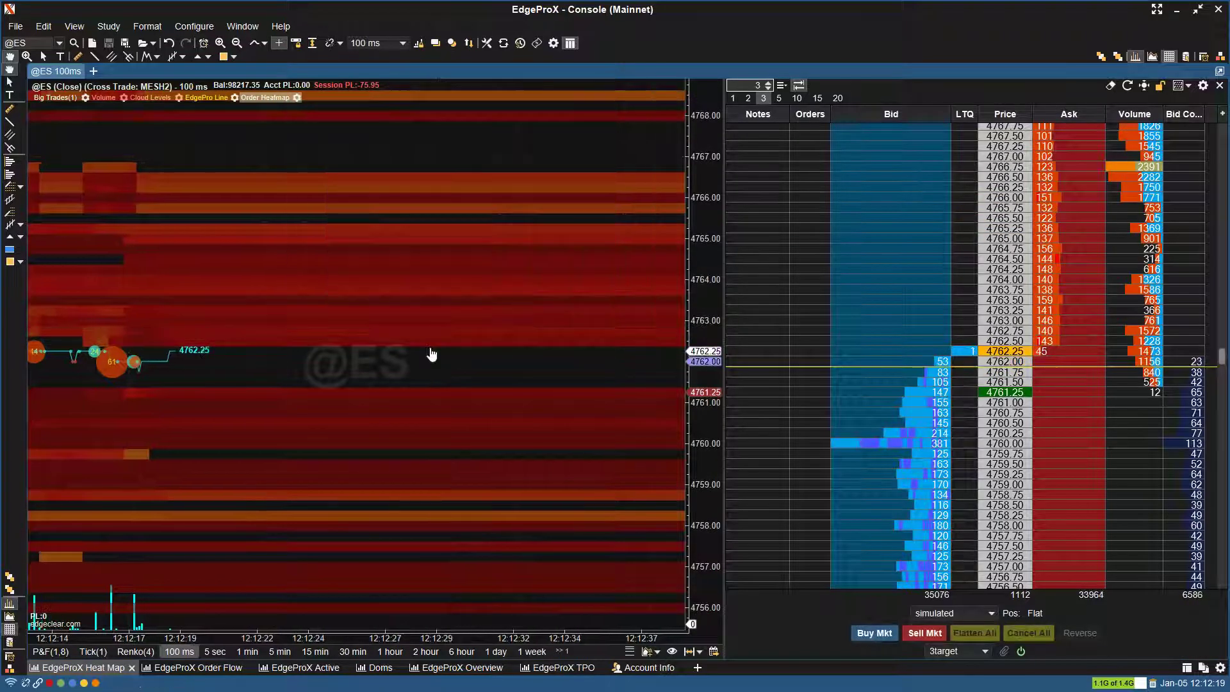